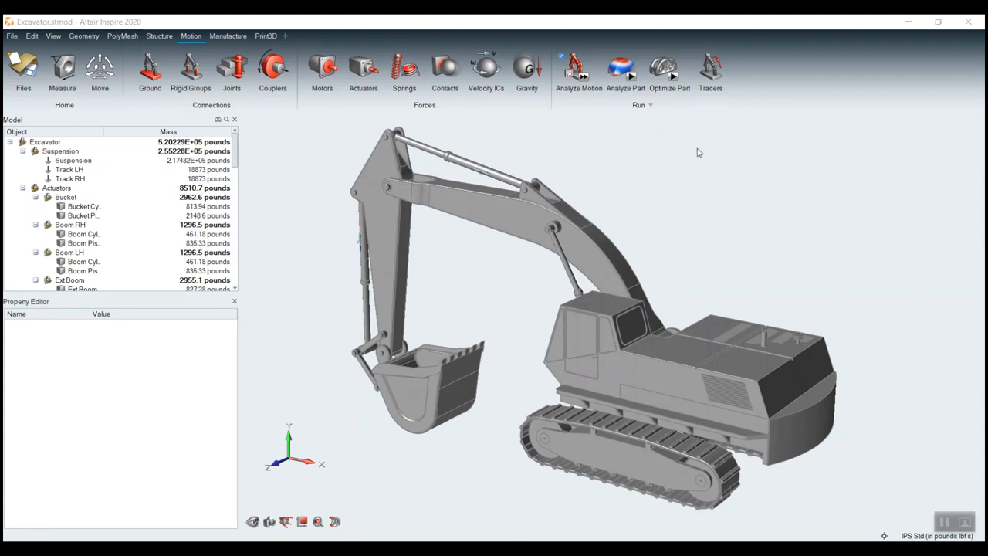
Play back the excavator's motion analysis results and leave the review
left_click(578, 67)
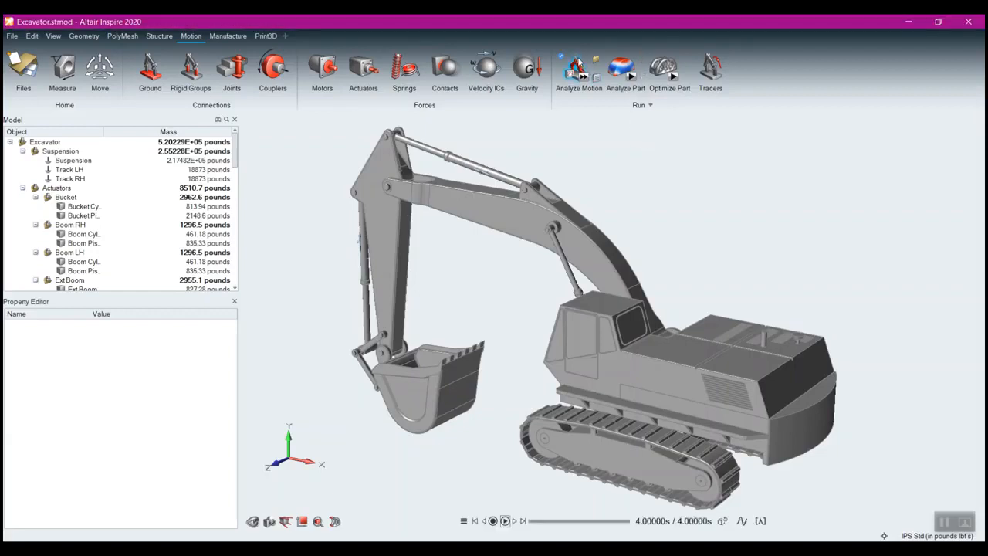
left_click(514, 521)
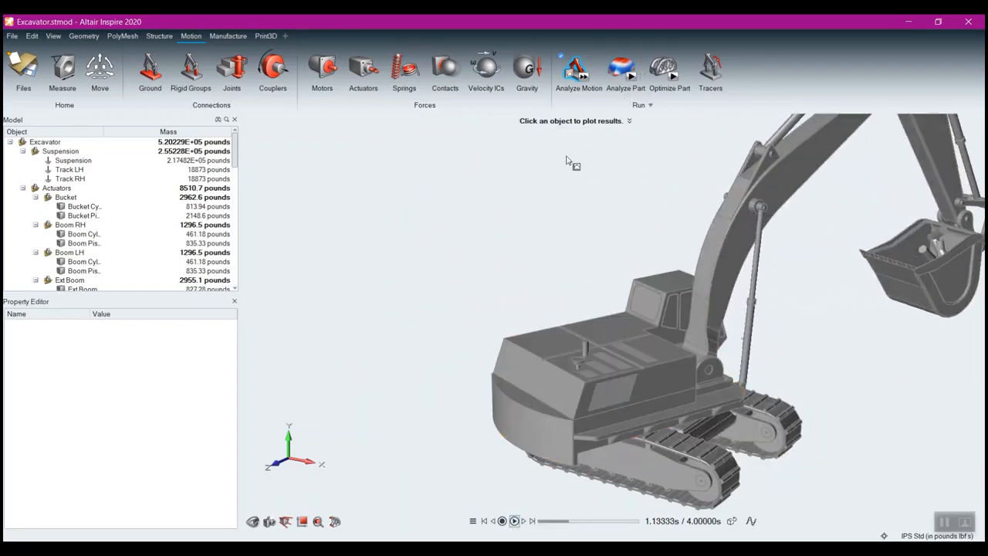
right_click(520, 177)
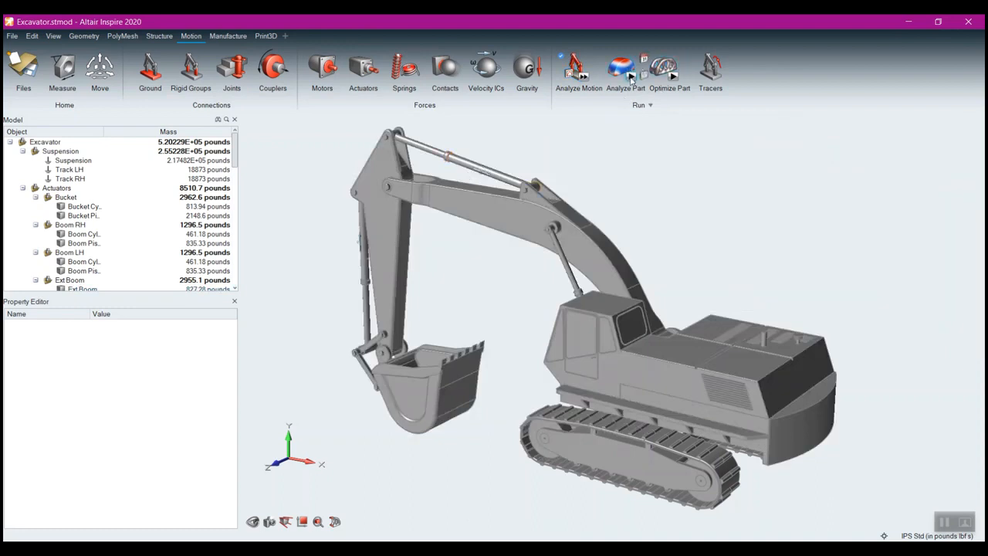
Run a more accurate part analysis on the Ext Boom using all 178 time samples as loads from motion
left_click(629, 71)
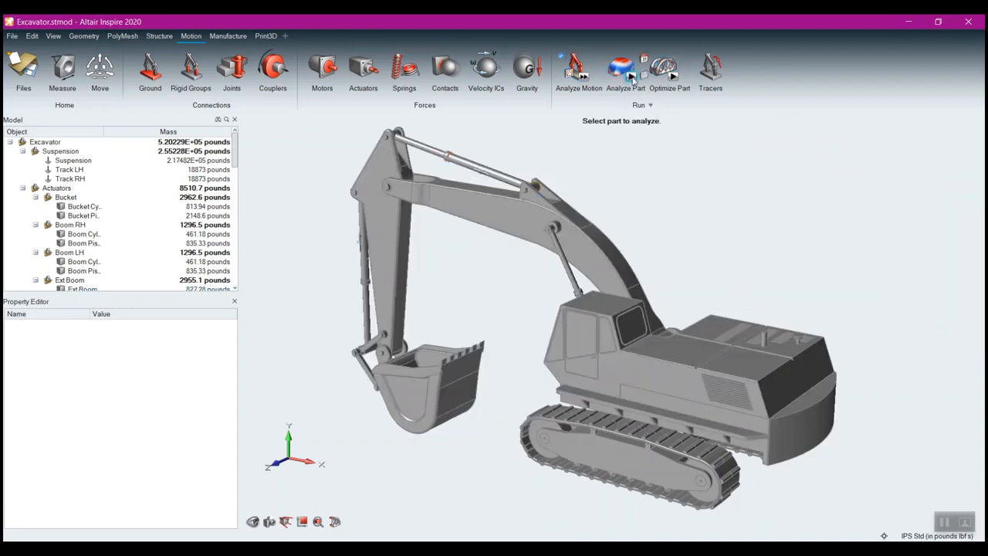
left_click(389, 240)
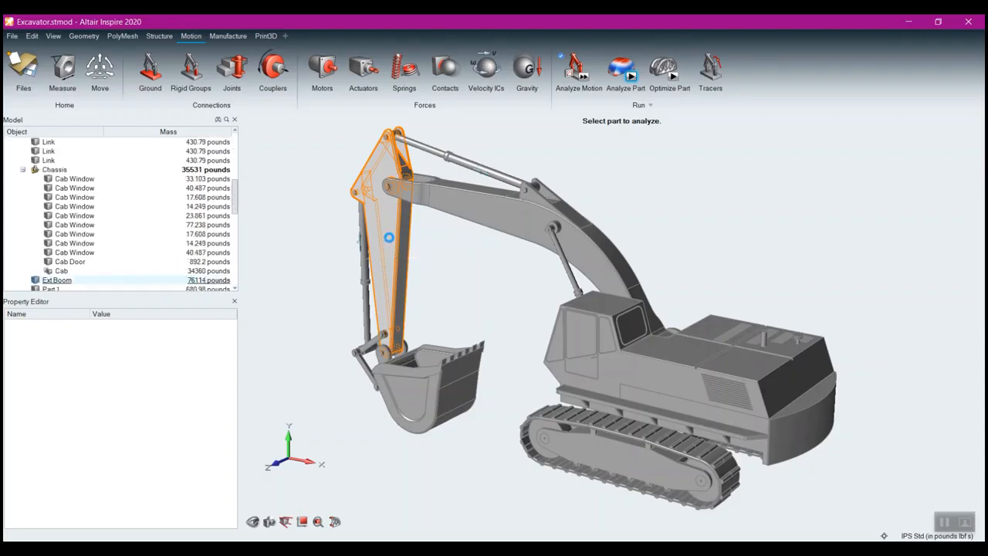
left_click(389, 237)
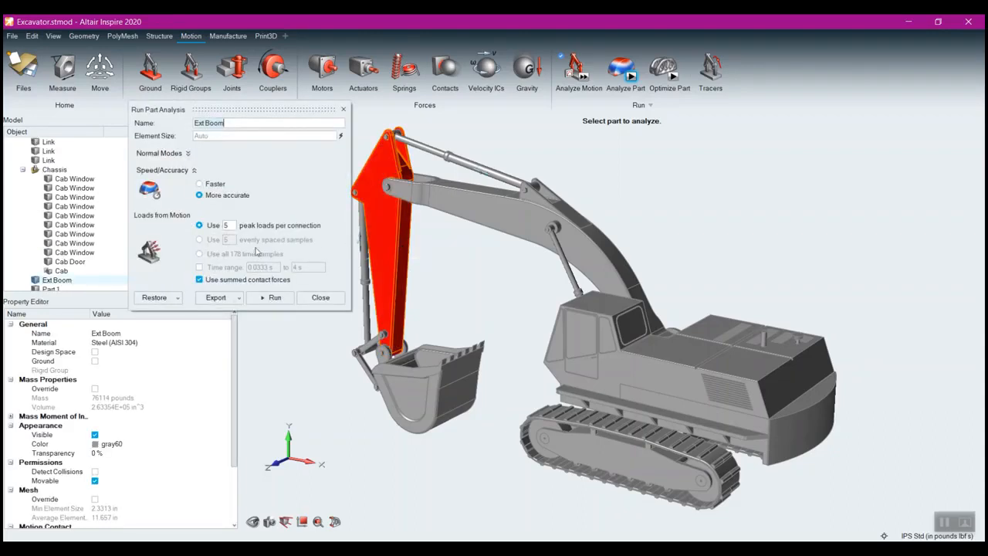
left_click_drag(257, 109, 706, 94)
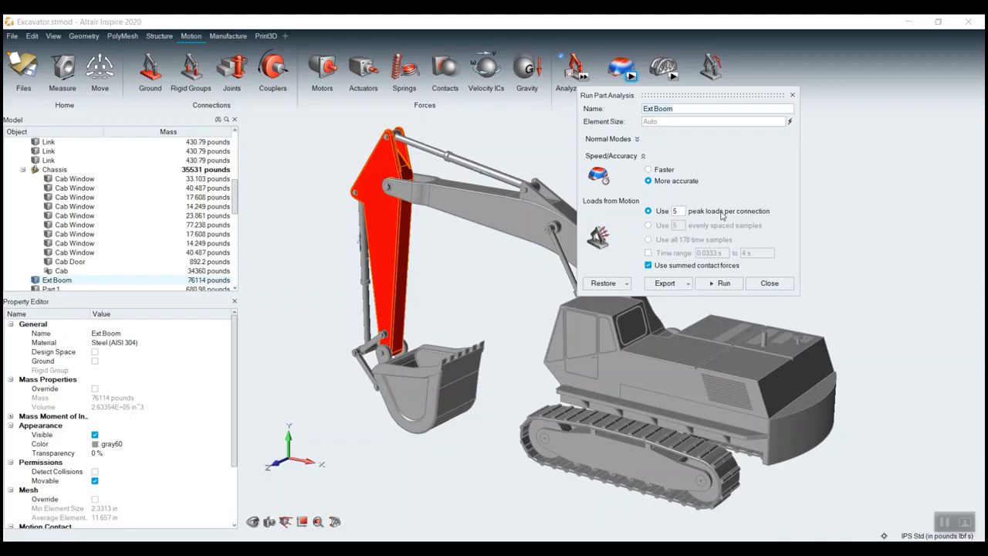
left_click(651, 227)
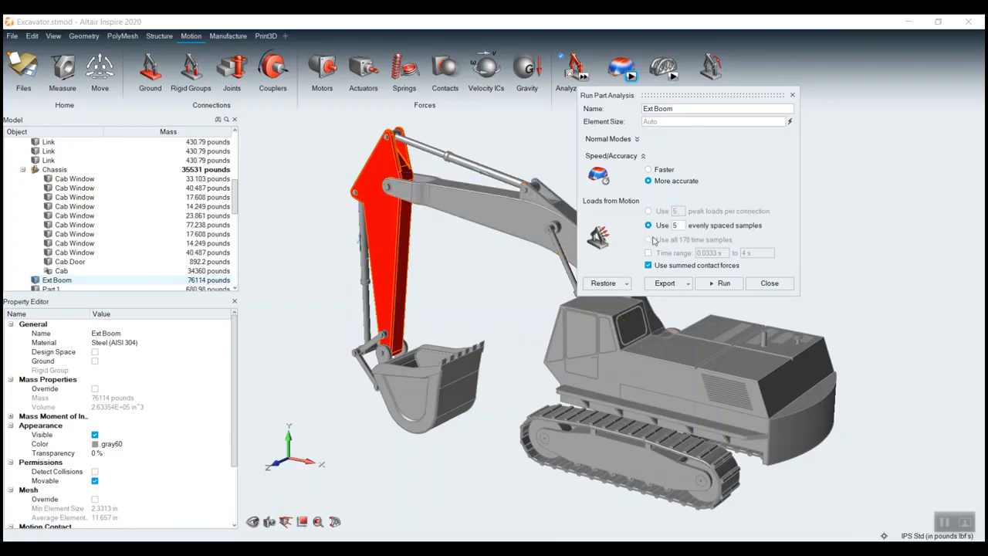
left_click(650, 240)
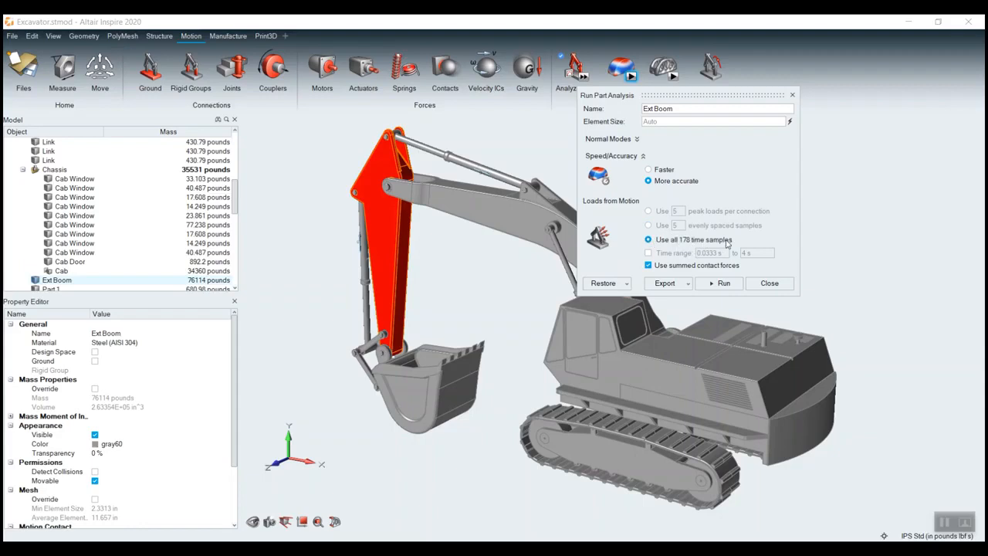
left_click(649, 211)
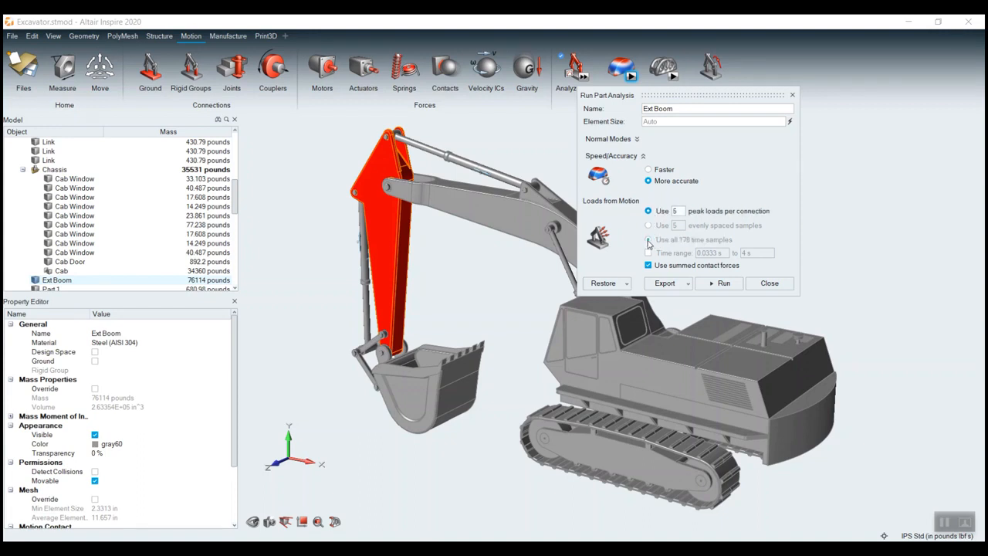
left_click(649, 240)
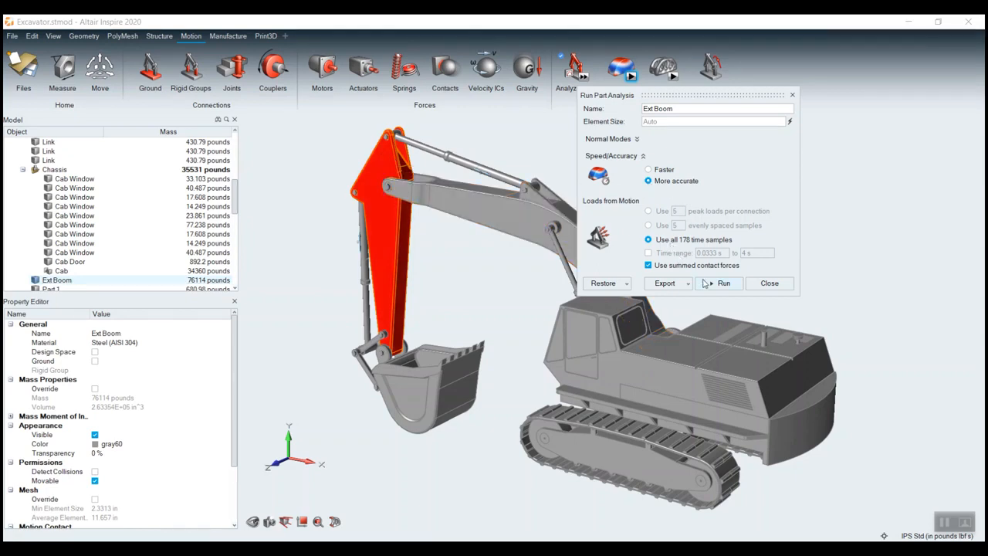
left_click(718, 283)
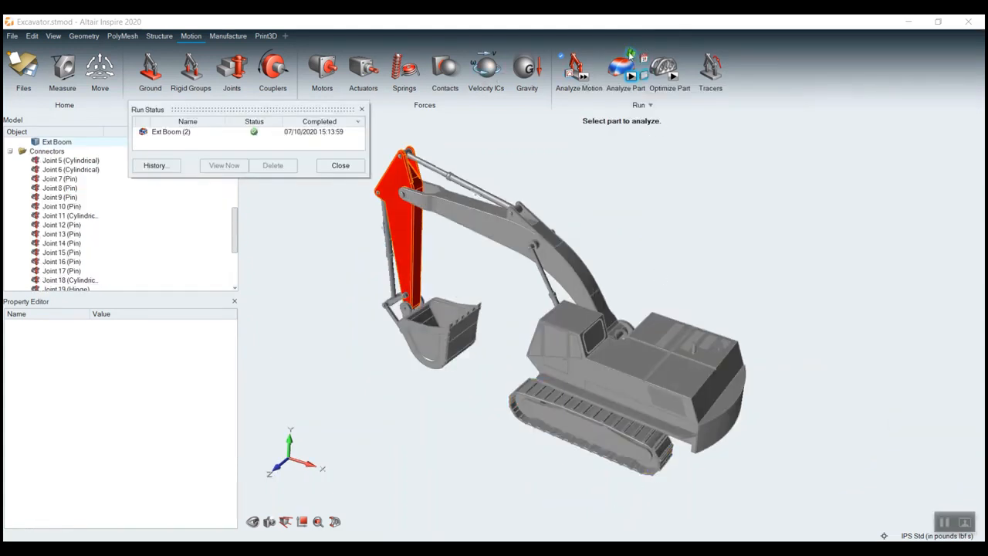
Show the Ext Boom (2) results as von Mises stress and animate them over the motion
left_click(630, 54)
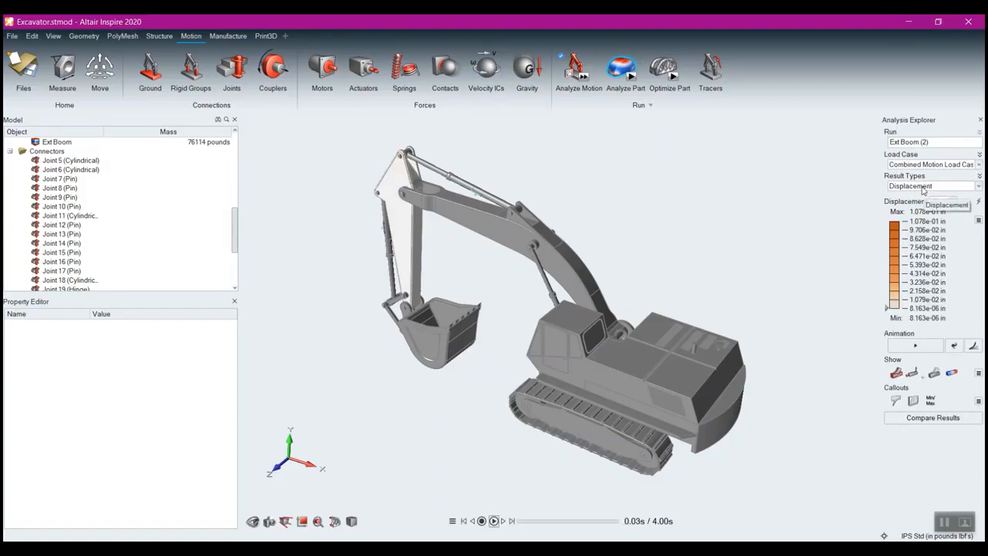
left_click(922, 187)
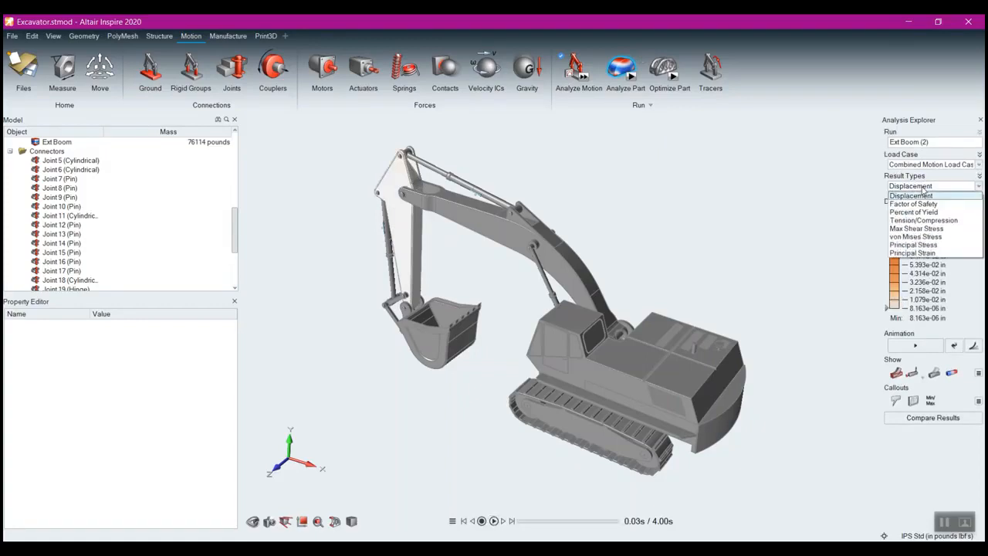
left_click(919, 236)
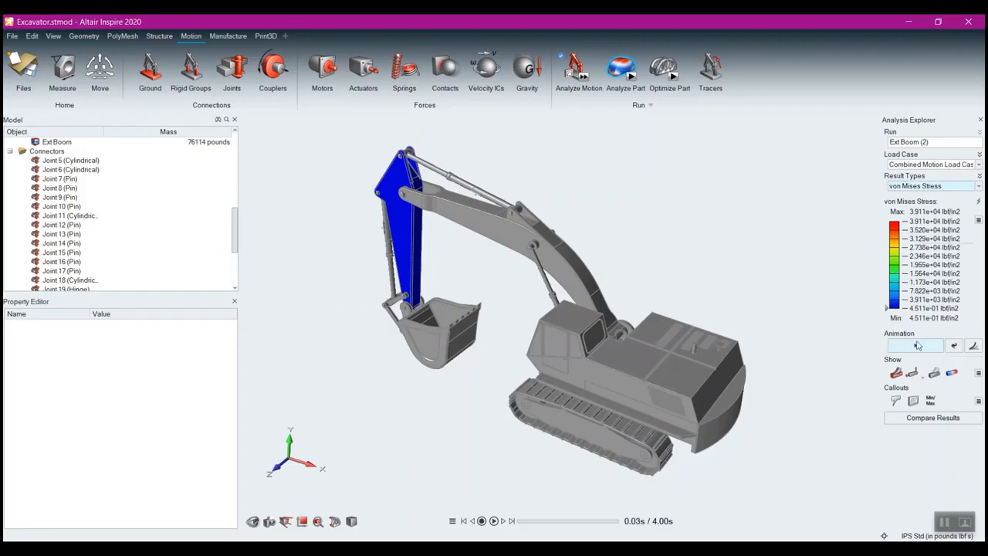
left_click(919, 346)
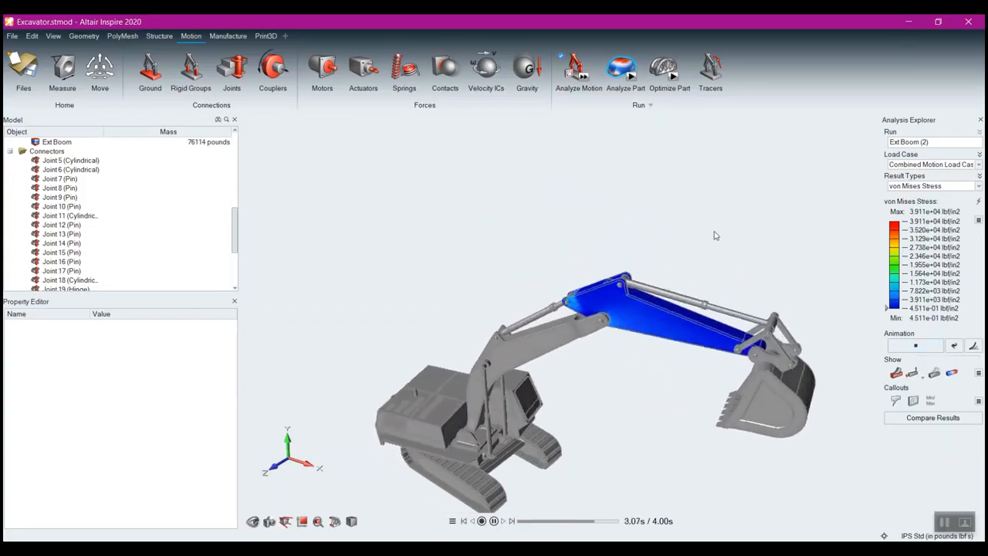
Run another part analysis on the Ext Boom using 5 peak loads per connection
left_click(629, 77)
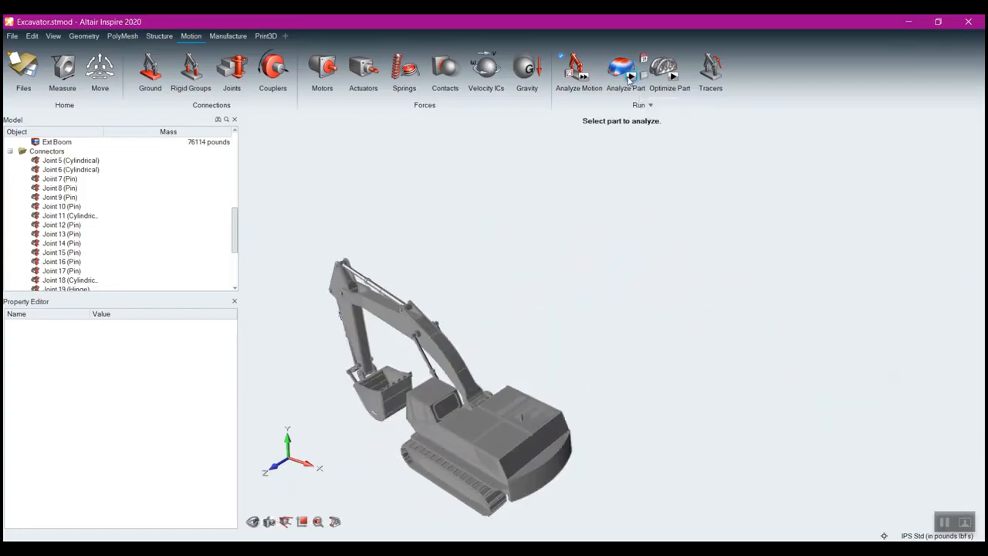
left_click(630, 77)
left_click(352, 329)
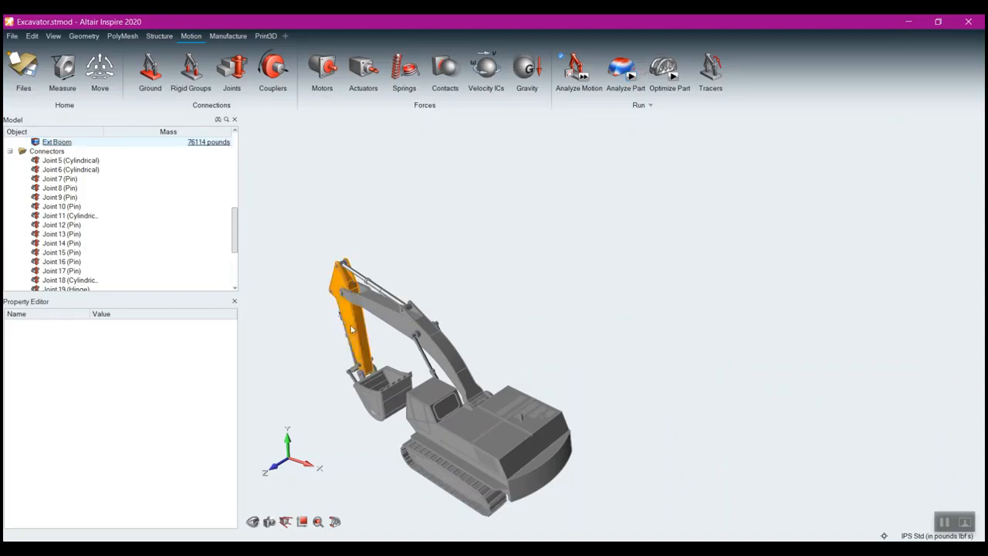
left_click(630, 76)
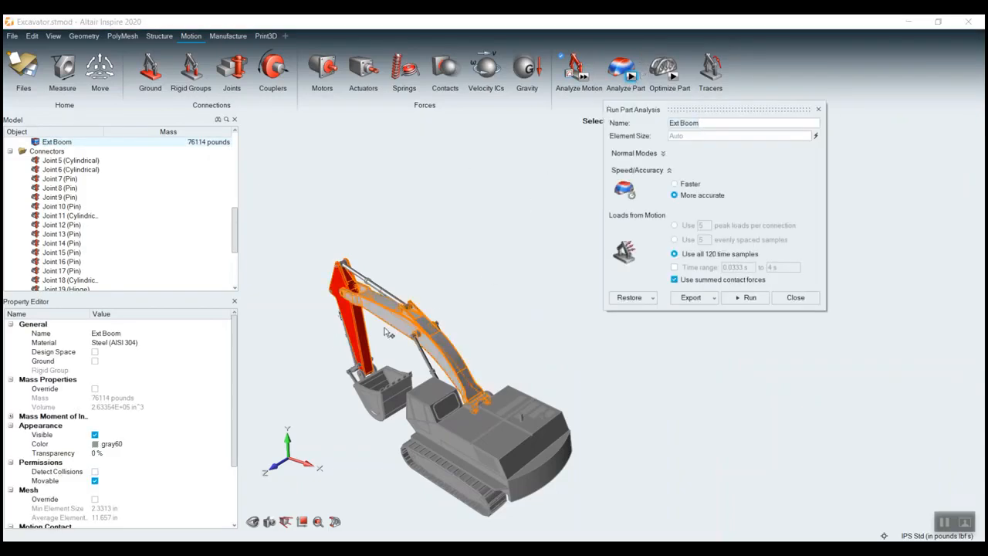
left_click(674, 225)
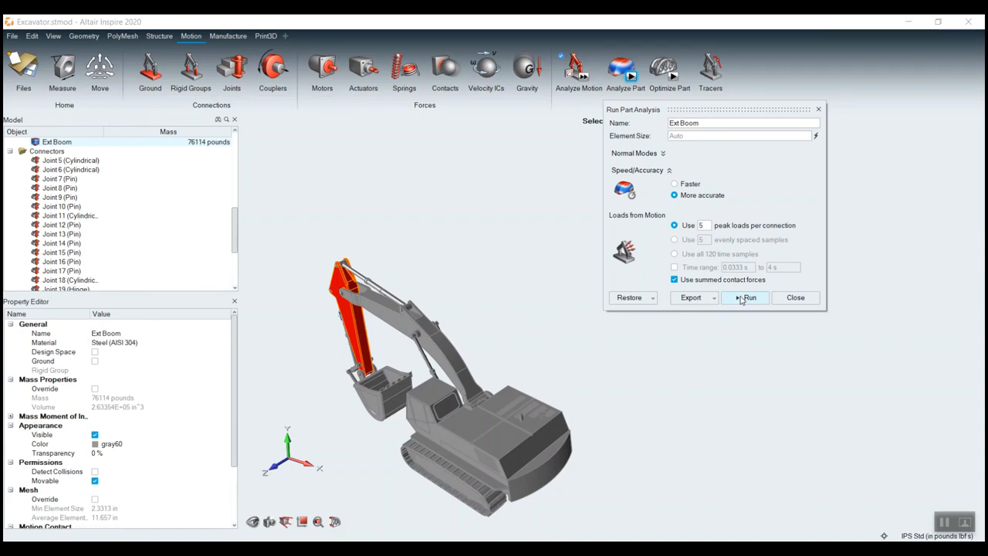
left_click(741, 299)
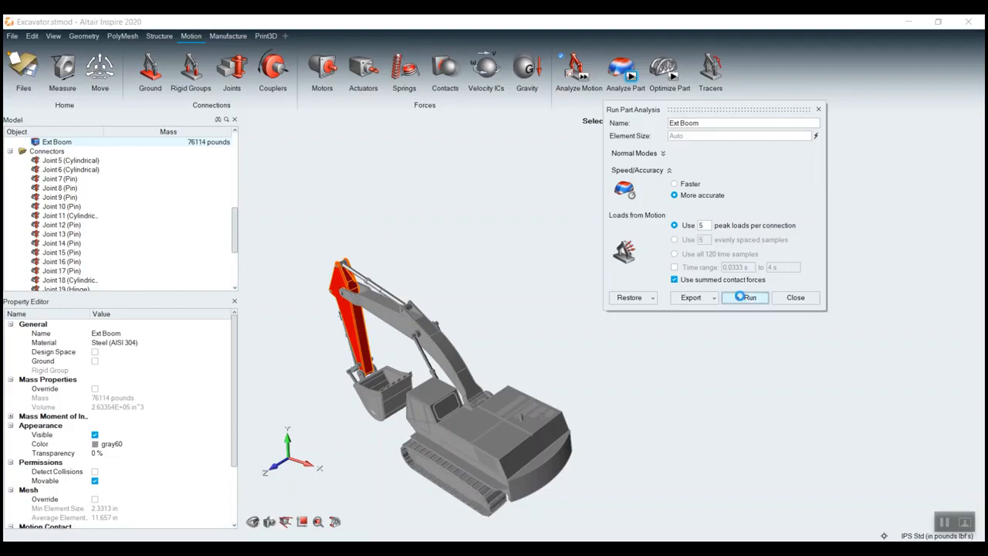
left_click(943, 523)
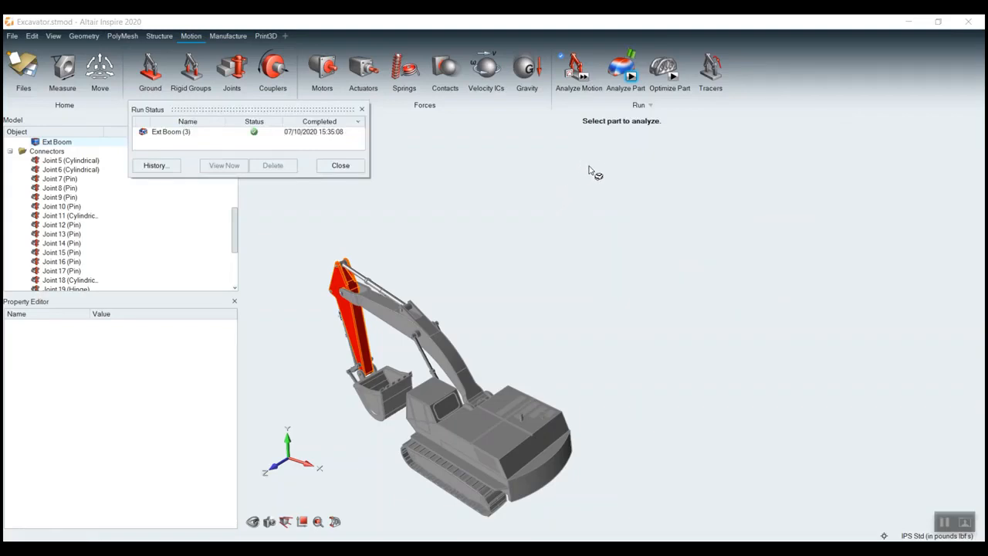
Animate the von Mises stress of the Ext Boom (3) run and examine the boom from several angles
left_click(631, 56)
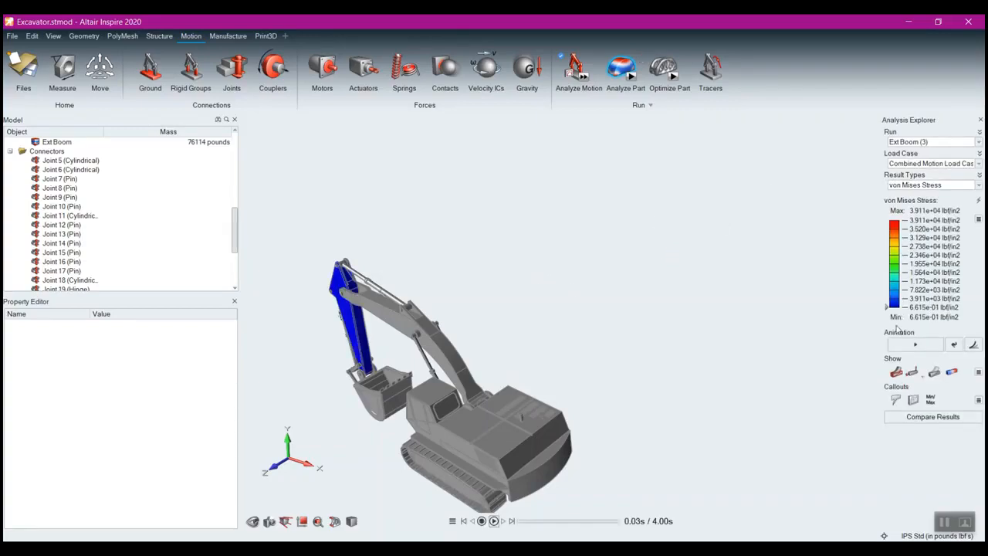
left_click(914, 344)
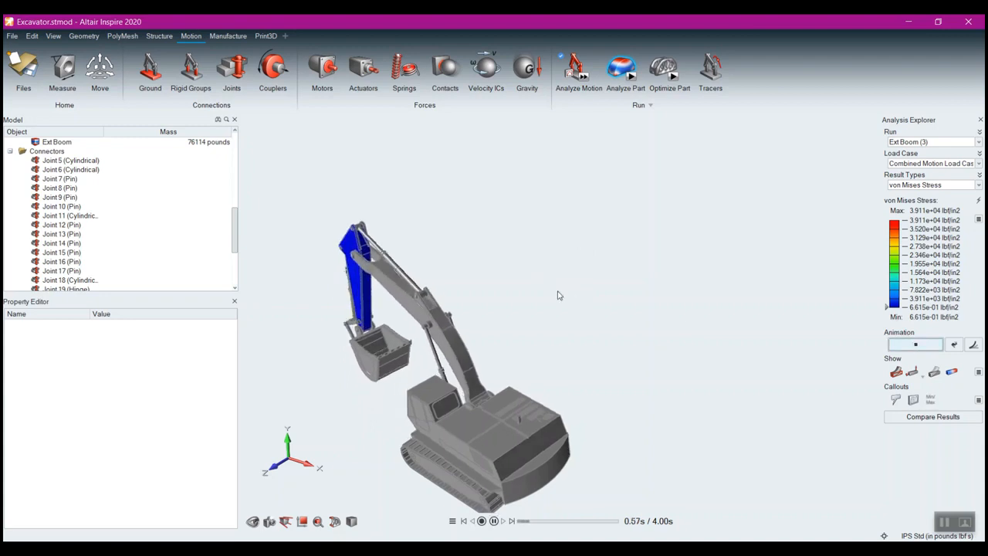
middle_click_drag(560, 295, 617, 288)
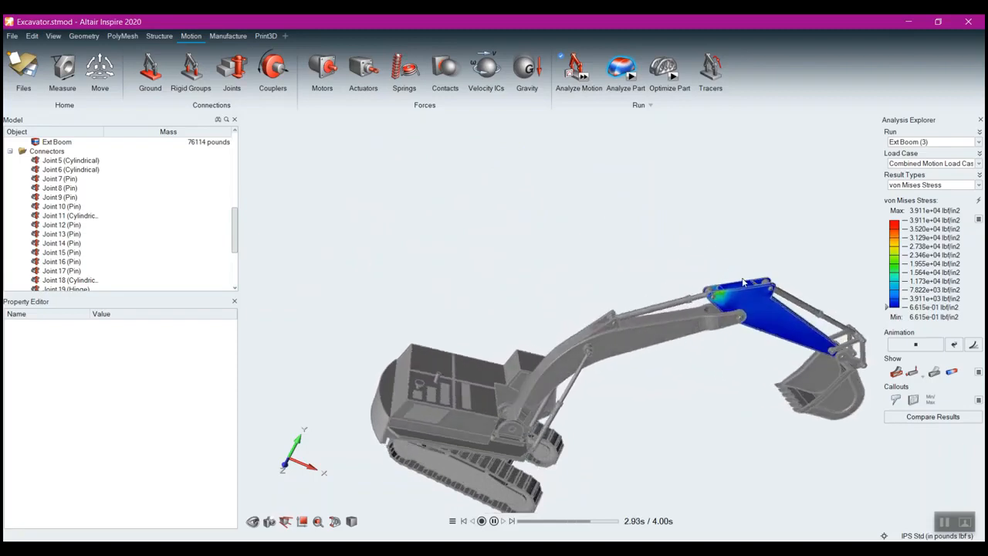
scroll(722, 363, "up", 5)
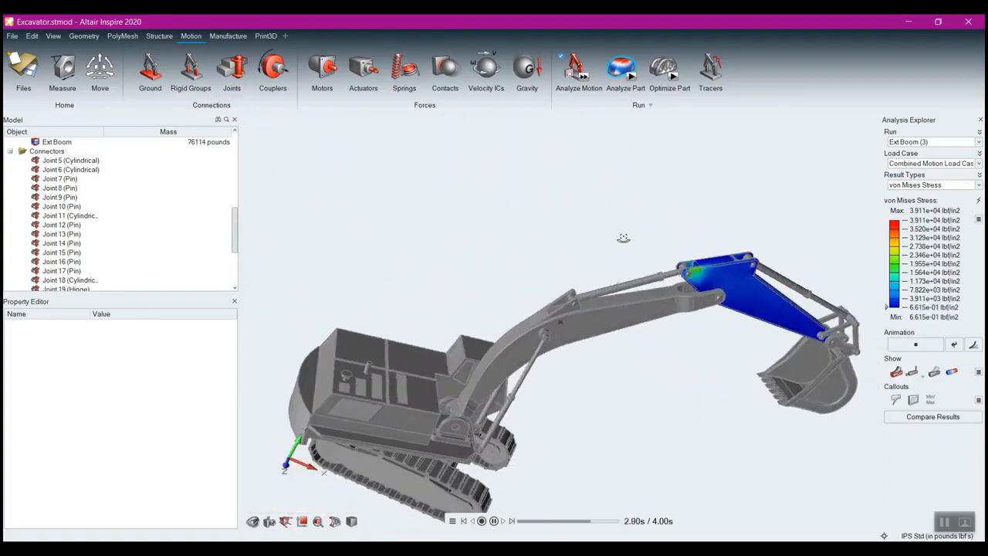
middle_click_drag(623, 238, 589, 232)
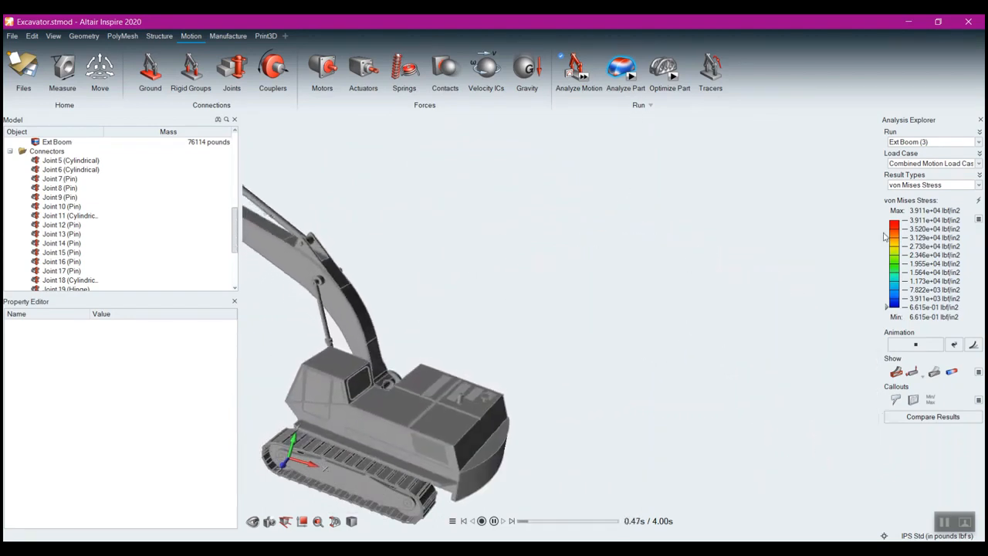
left_click(628, 92)
right_click_drag(410, 265, 657, 311)
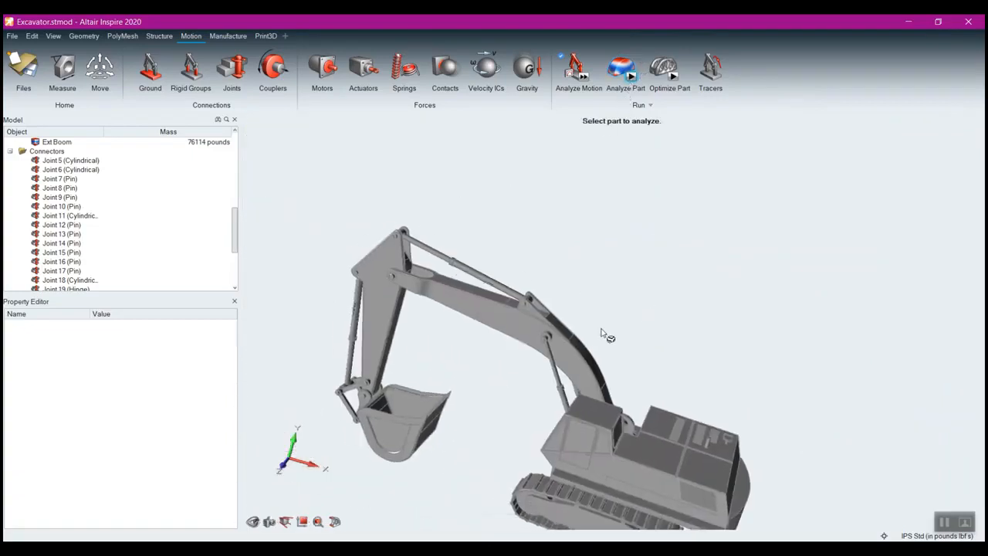
left_click(508, 326)
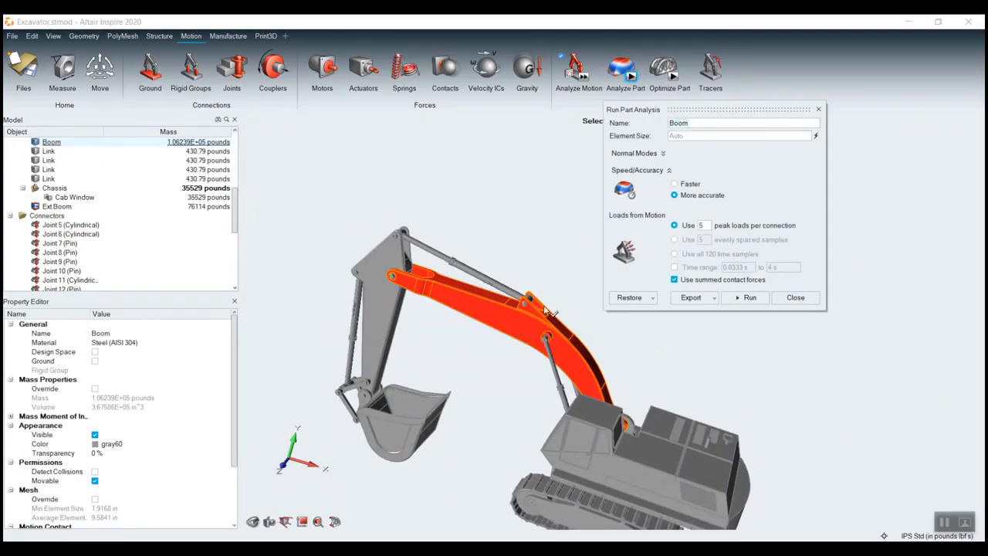
left_click(796, 298)
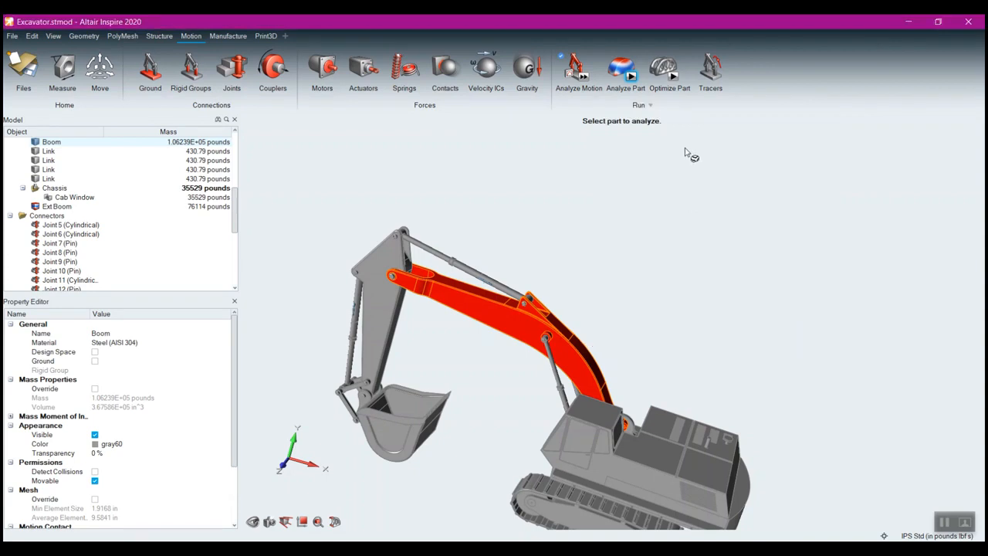
Reopen the Ext Boom (3) part analysis results and view the list of available runs
left_click(630, 75)
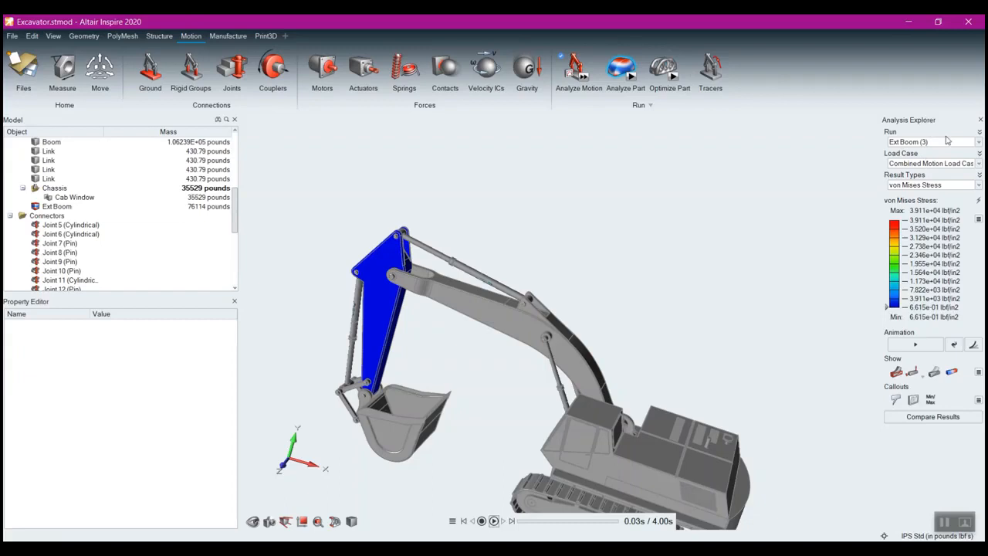
left_click(976, 144)
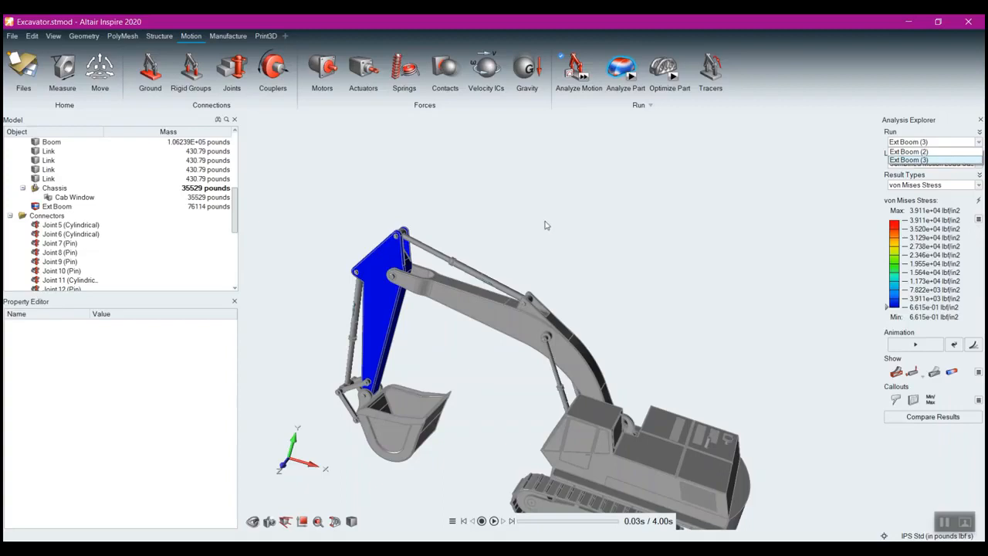
right_click_drag(600, 257, 598, 190)
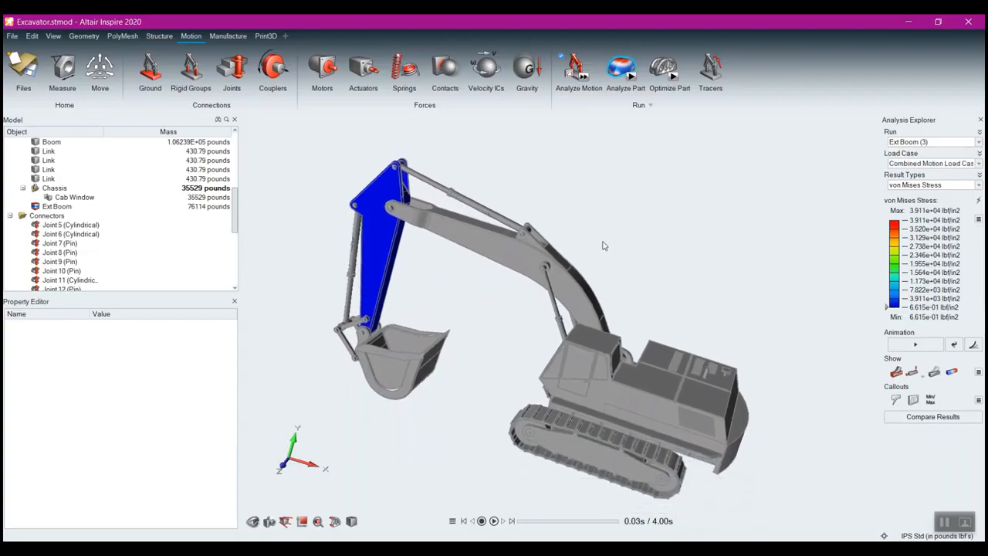
scroll(604, 245, "up", 2)
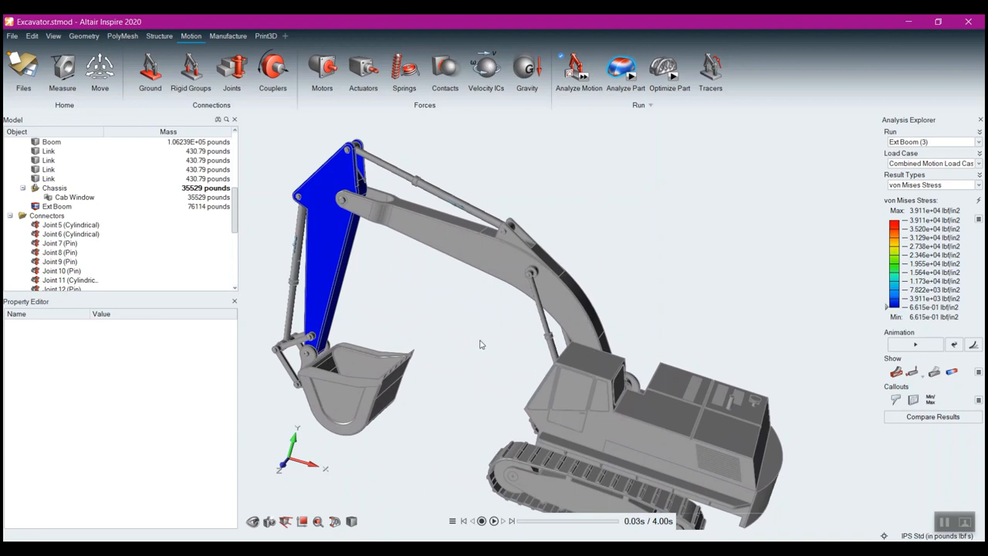
mouse_move(578, 92)
mouse_move(669, 102)
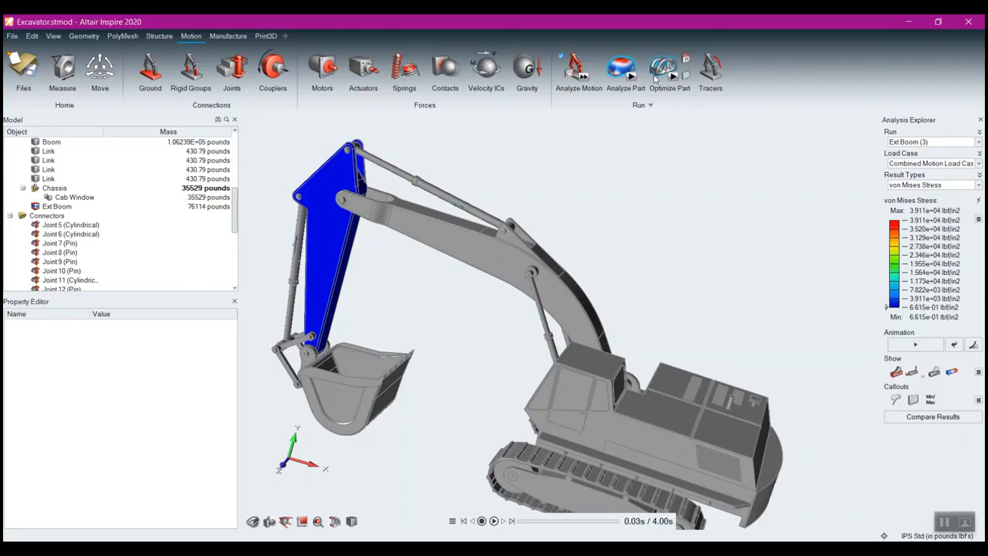